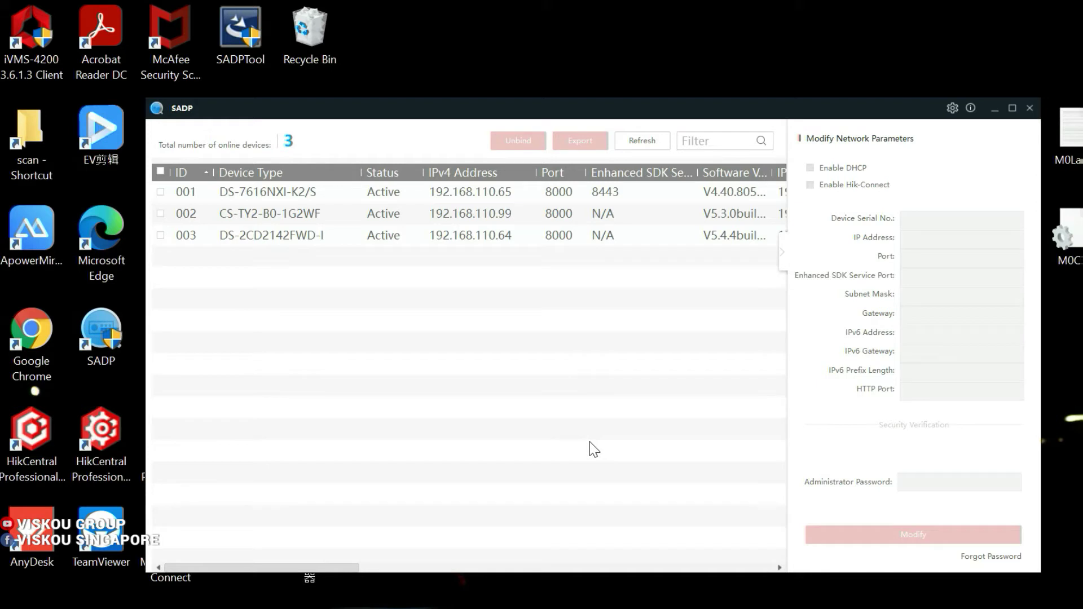
left_click(236, 219)
left_click(201, 217)
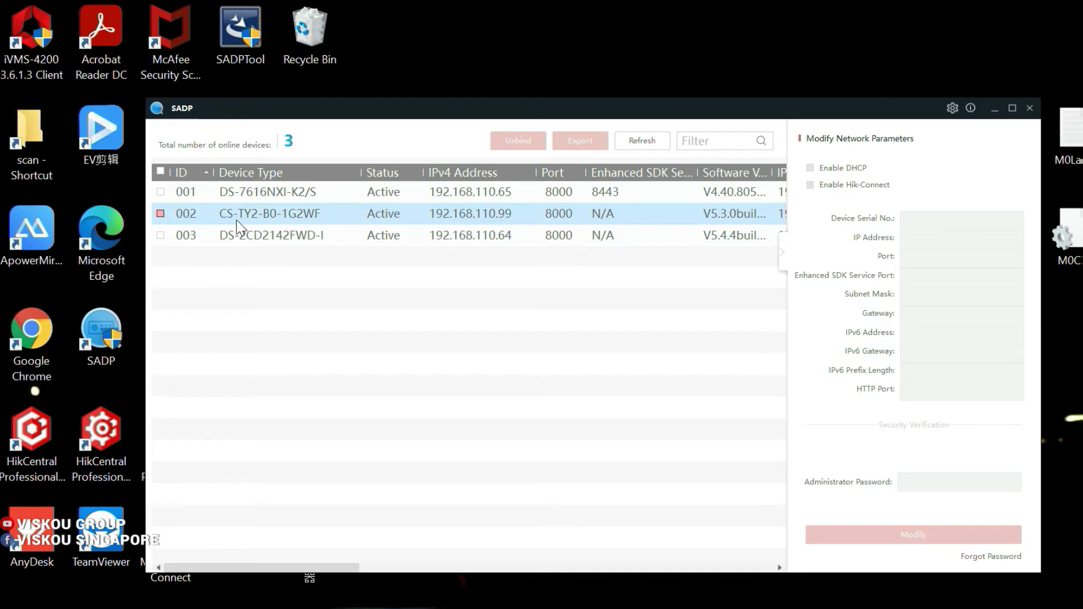
left_click(260, 198)
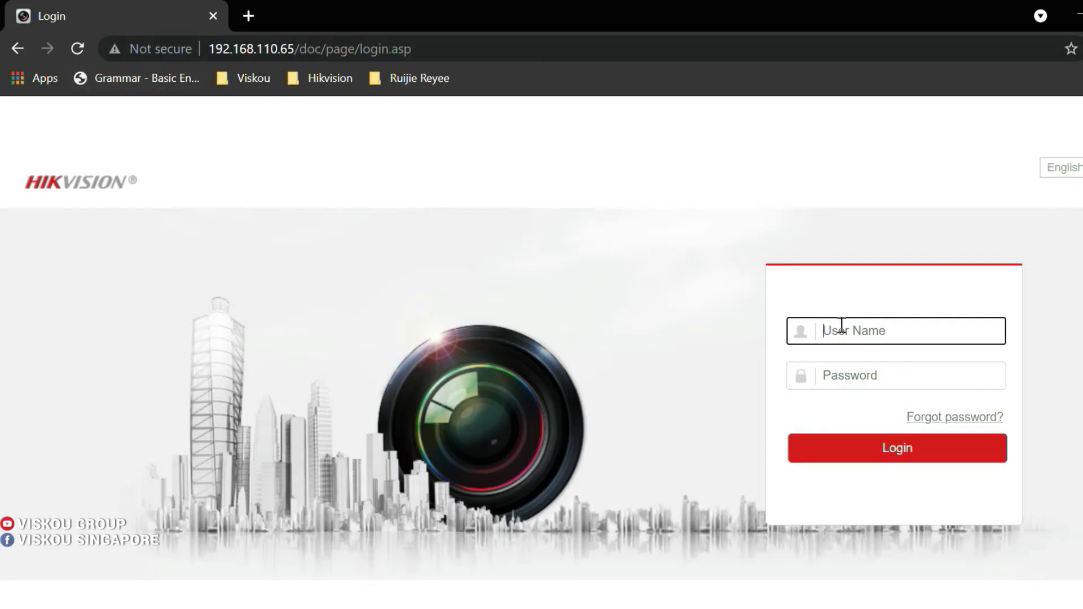
- Log in to the NVR as admin with the account password, dismissing the browser's password warnings
type("admin")
key("Tab")
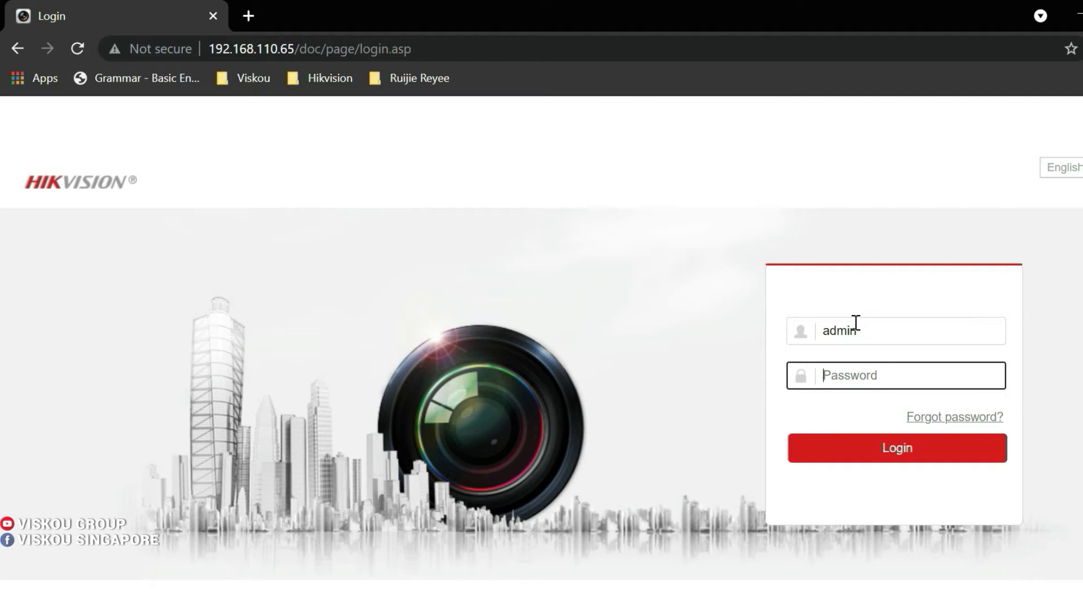
type("•••••••")
left_click(925, 447)
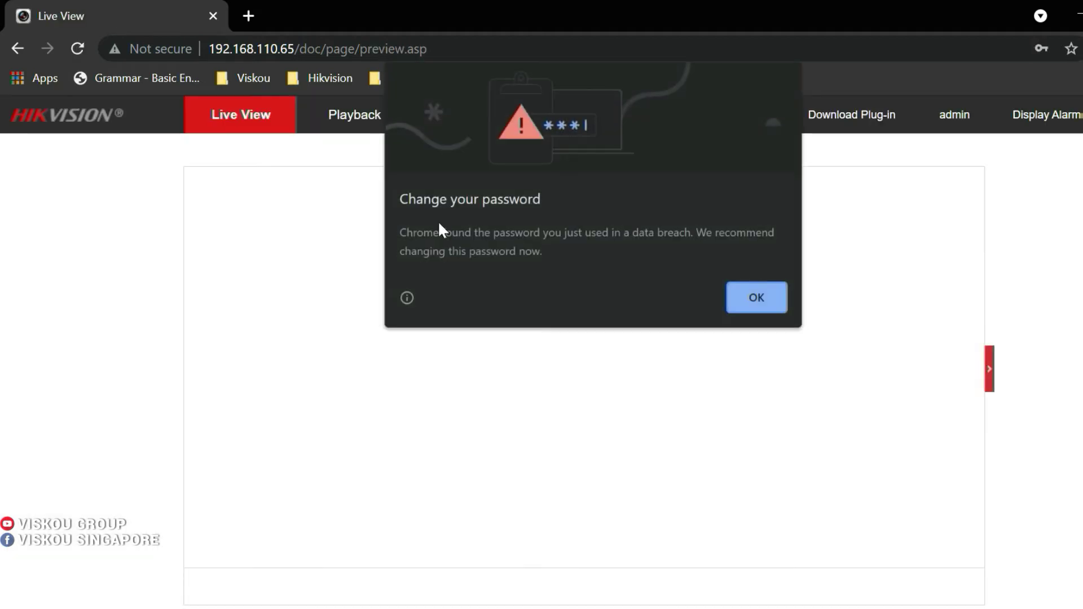
left_click(756, 297)
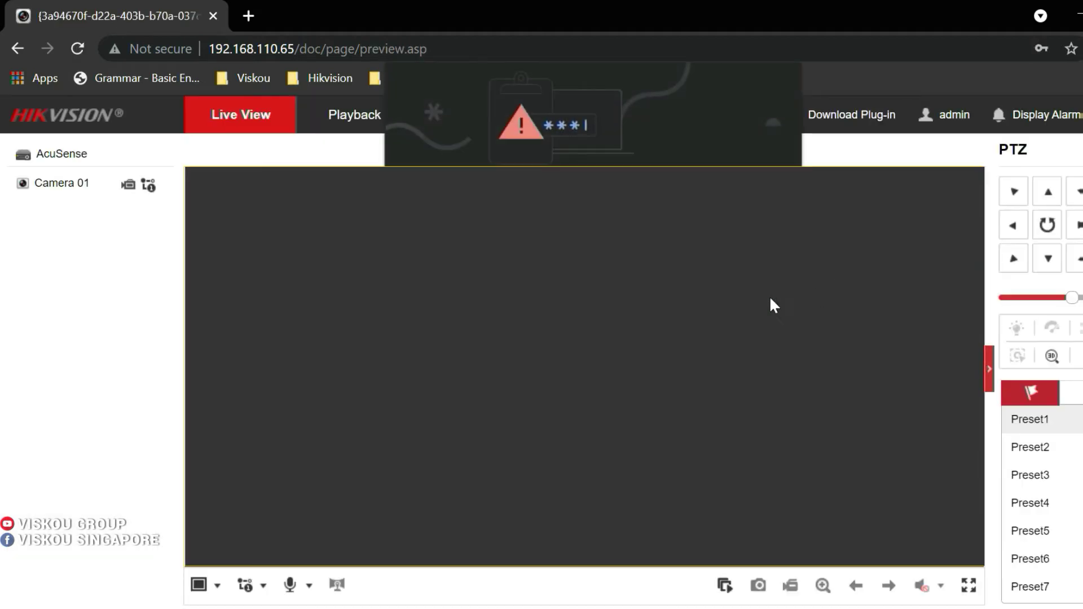
left_click(78, 50)
left_click(752, 297)
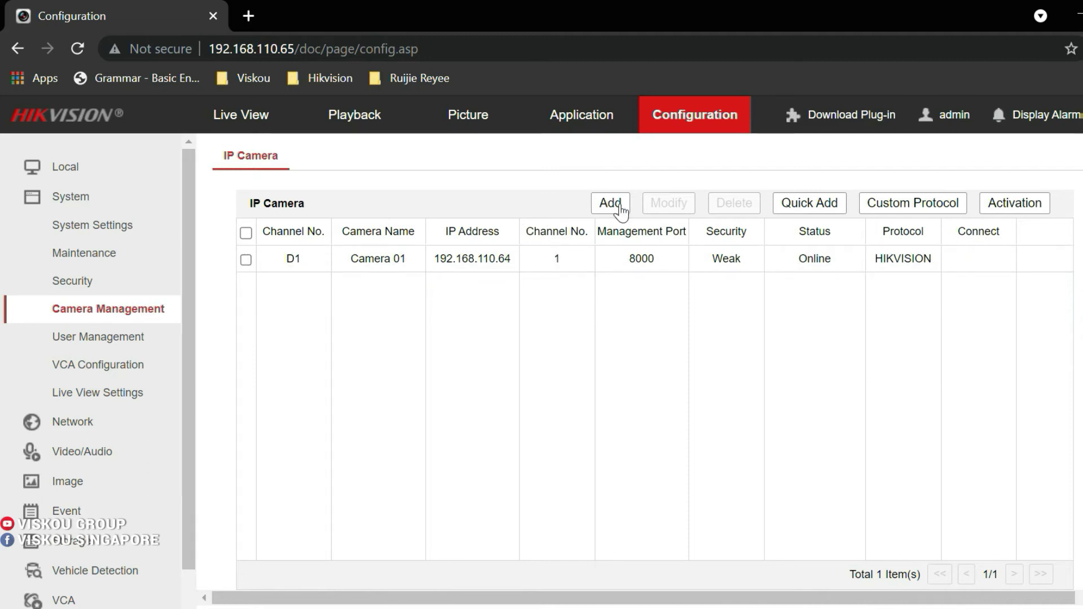
- Add the EZVIZ IP camera at 192.168.110.99 with its password, then refresh to confirm D2 is online
left_click(619, 207)
left_click(602, 249)
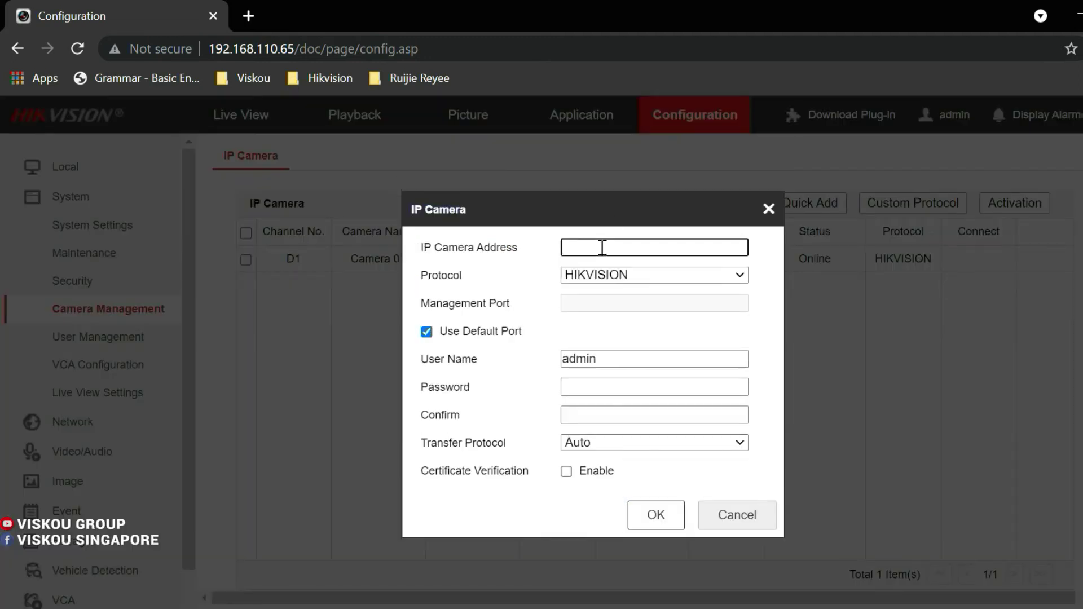
type("192.168.110.99")
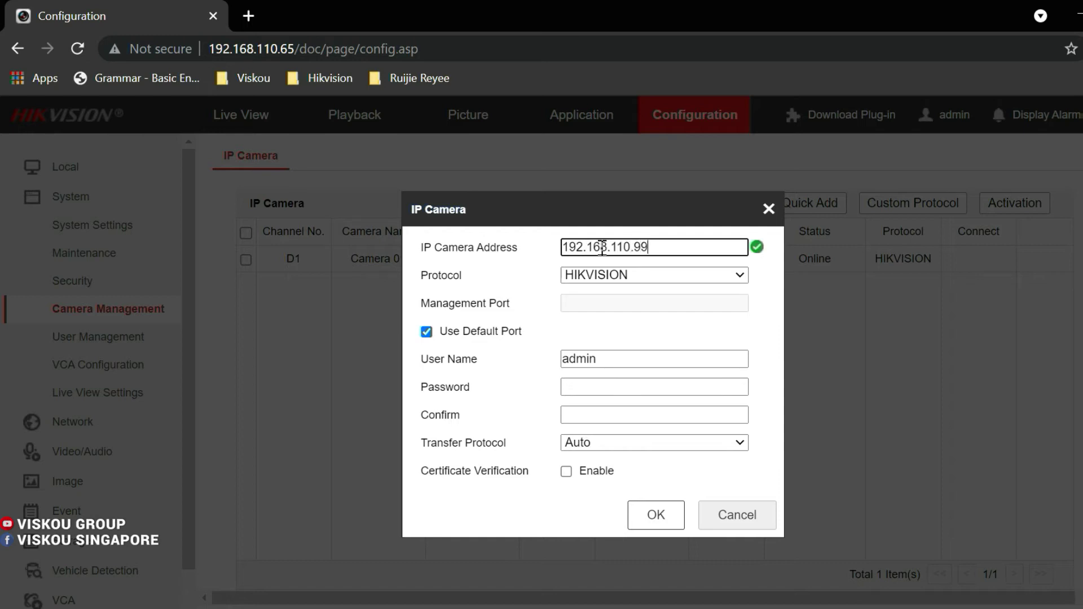
left_click(585, 388)
type("*****")
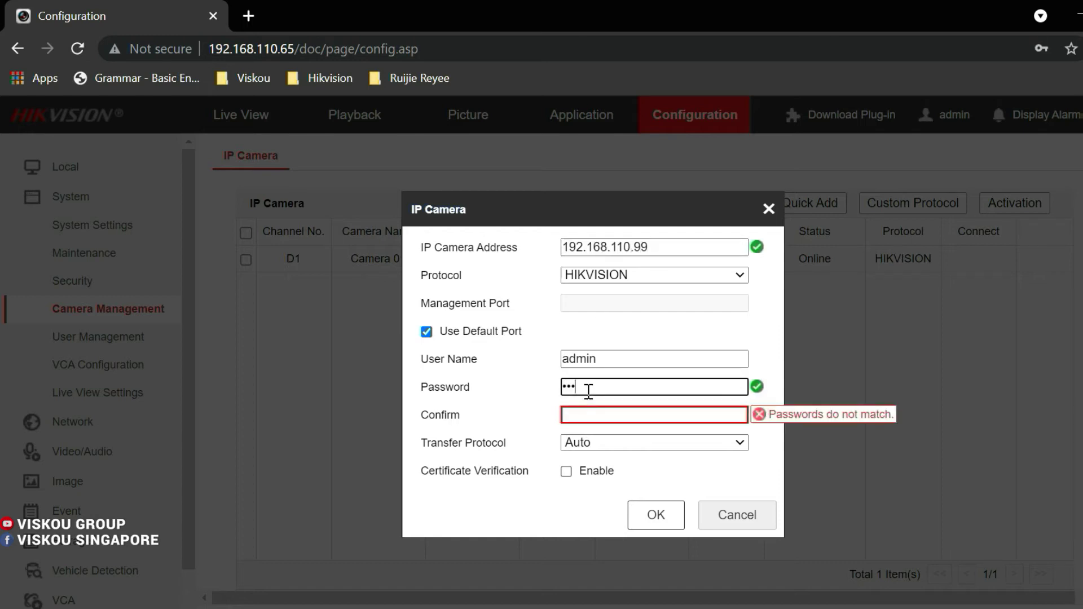
type("***")
left_click(626, 416)
type("*")
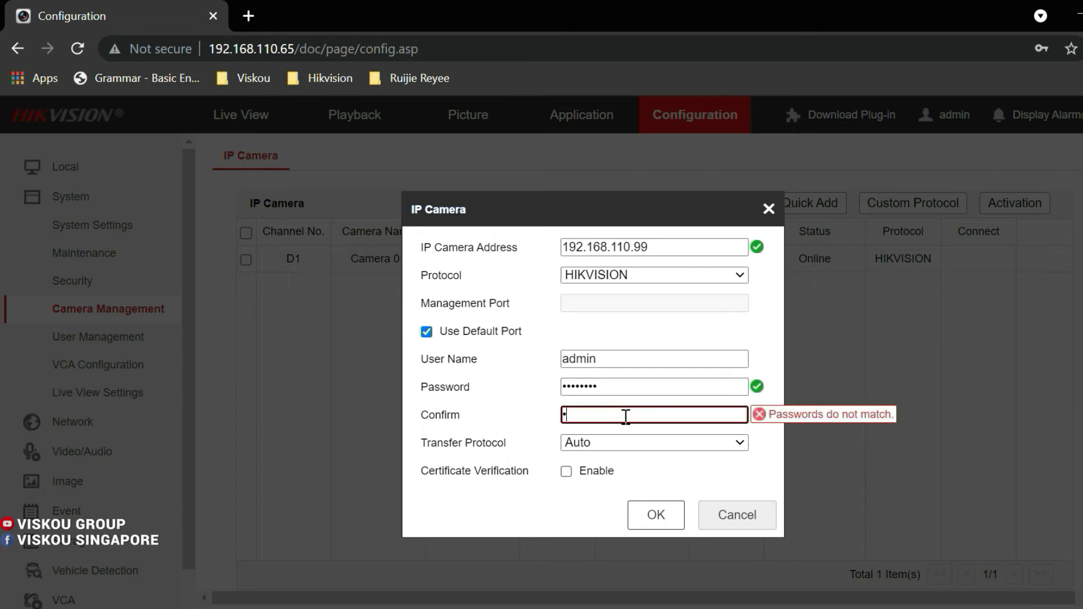
type("*******")
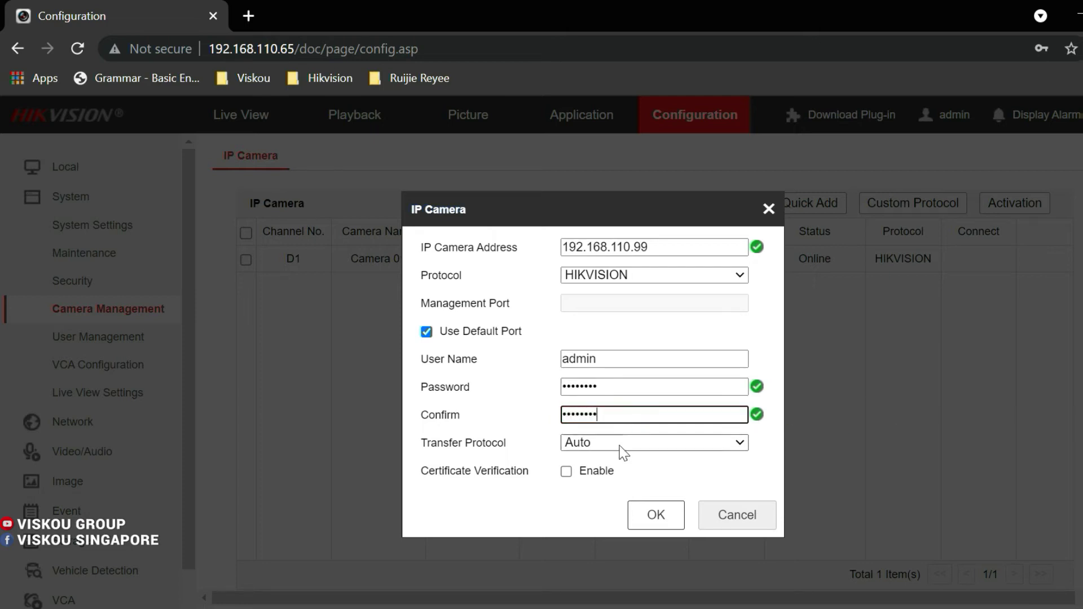
left_click(657, 522)
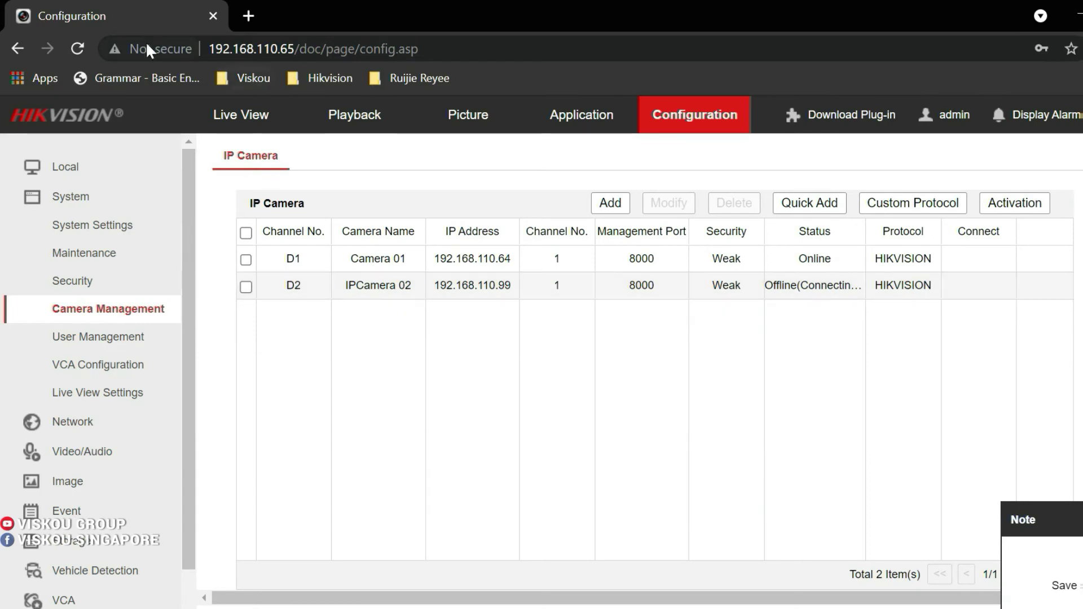
left_click(77, 48)
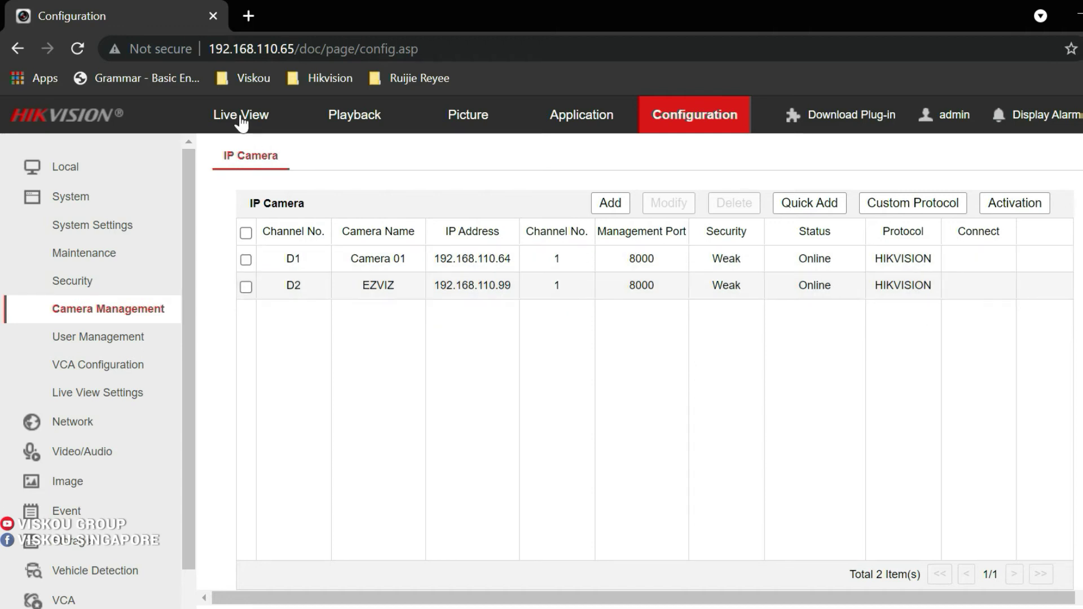
left_click(240, 120)
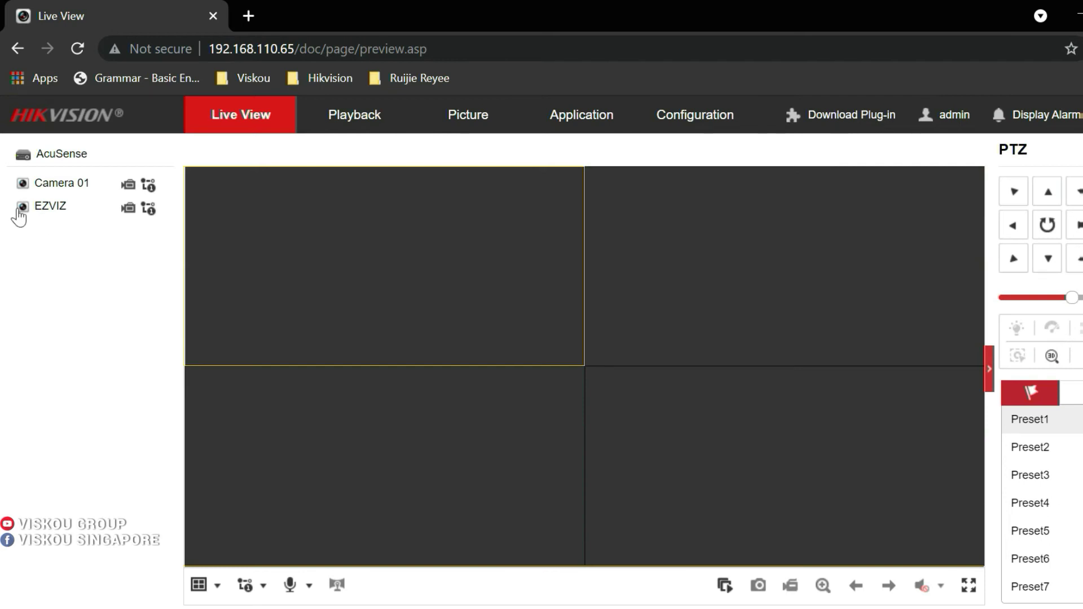
- Start the EZVIZ live feed and pan/tilt it up, down, left and right toward the TV wall
left_click(23, 209)
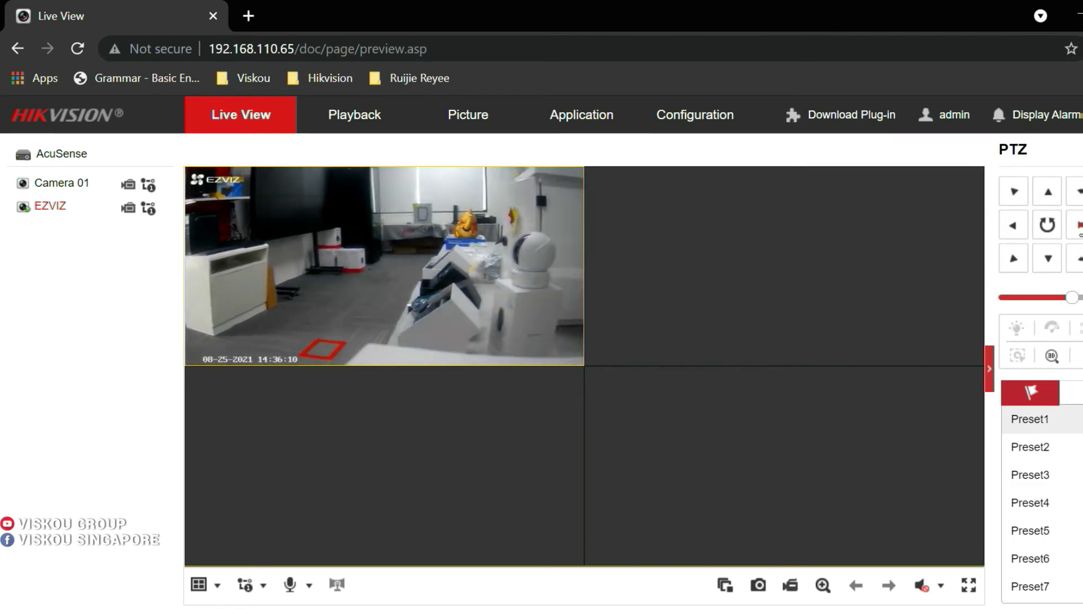
left_click(1050, 197)
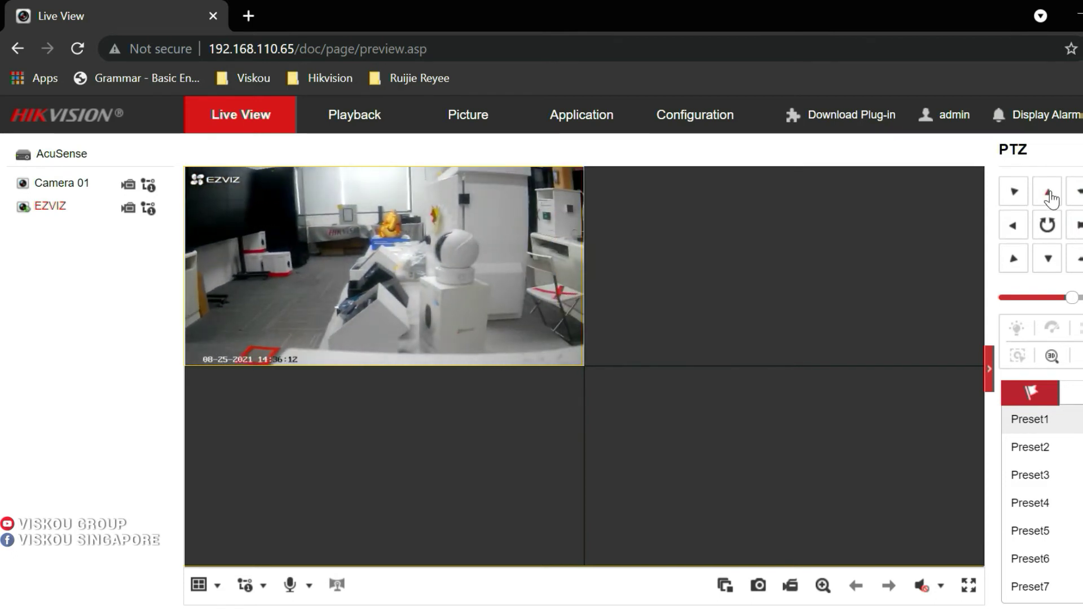
left_click(1013, 227)
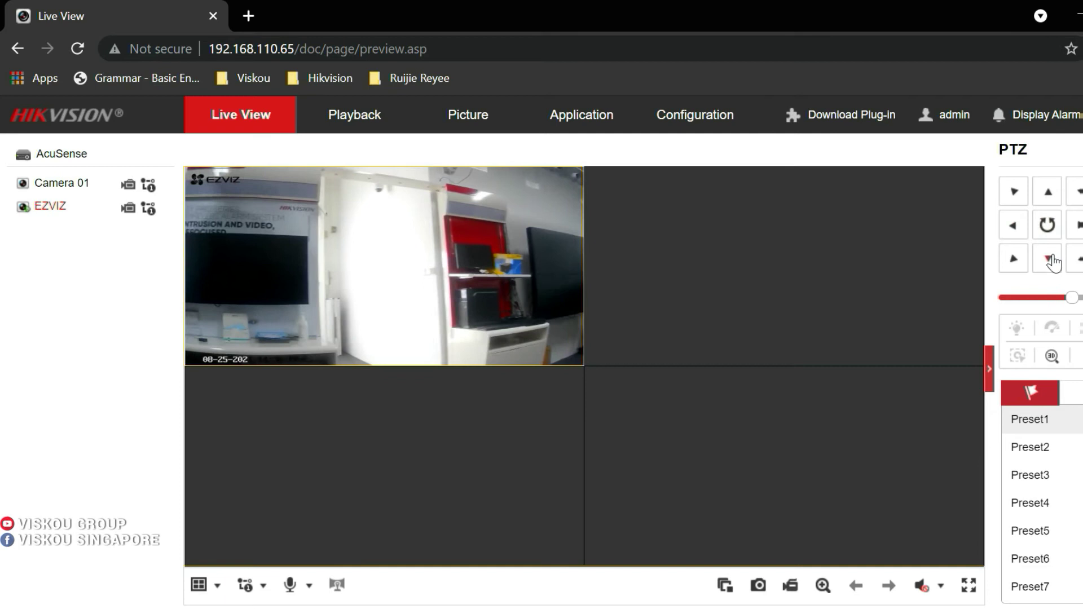
left_click(1050, 262)
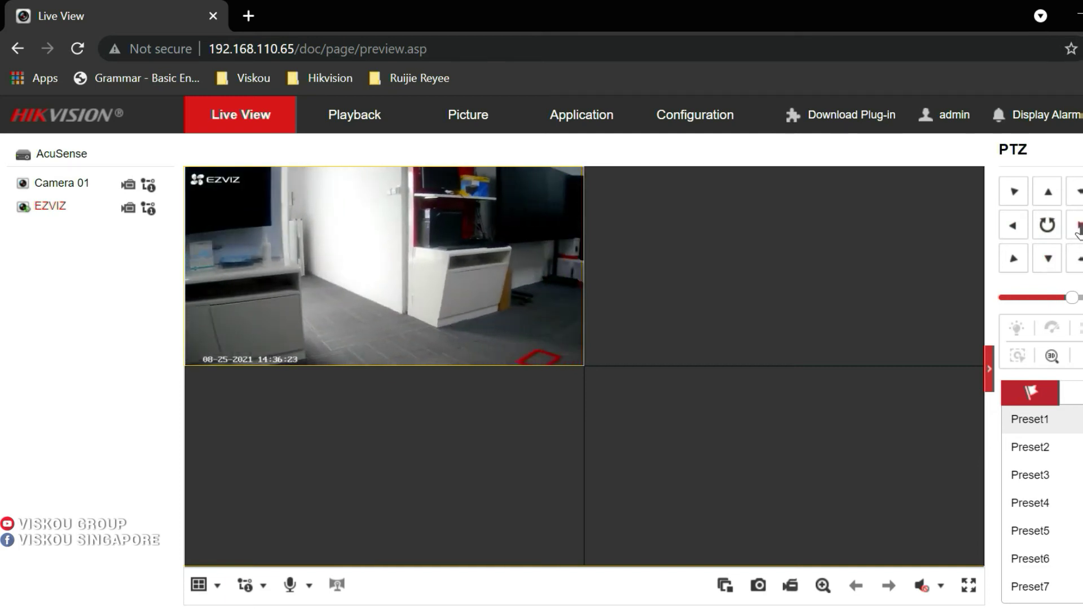
left_click(1052, 200)
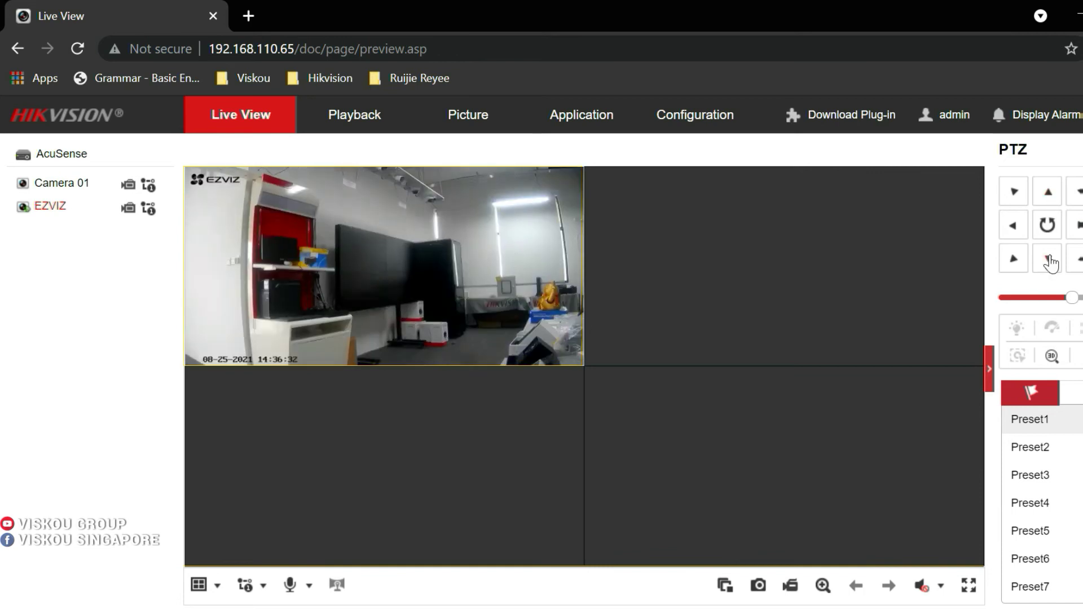
left_click(1050, 263)
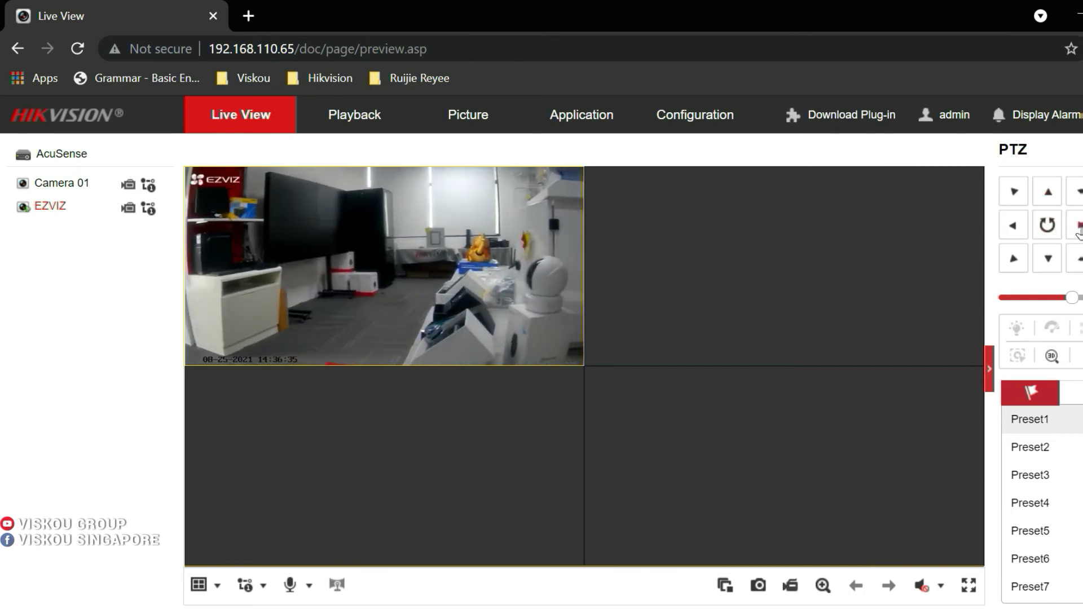
left_click(1078, 226)
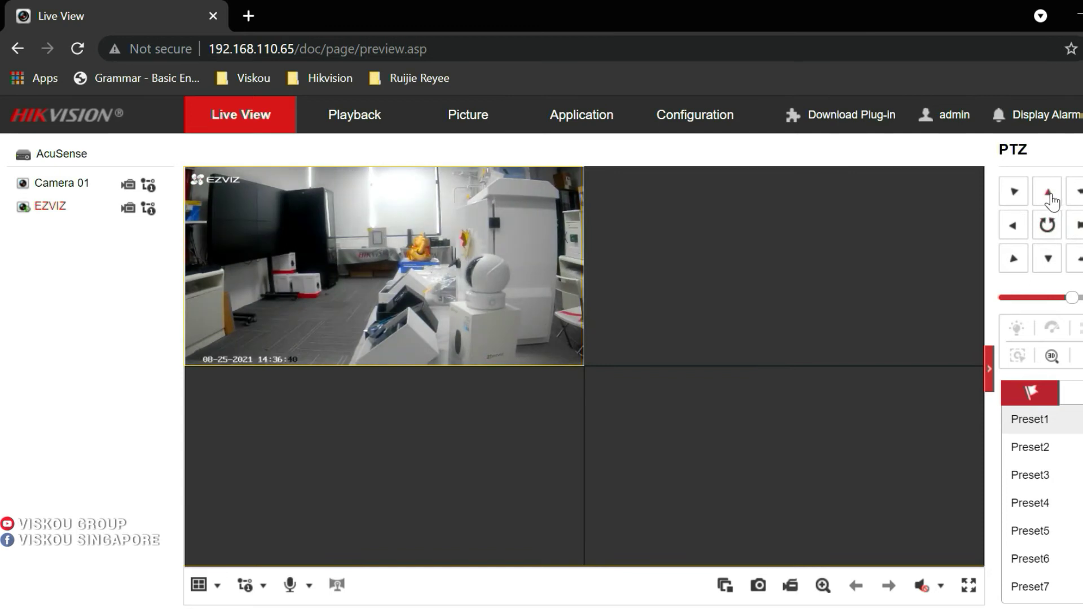
left_click(1015, 226)
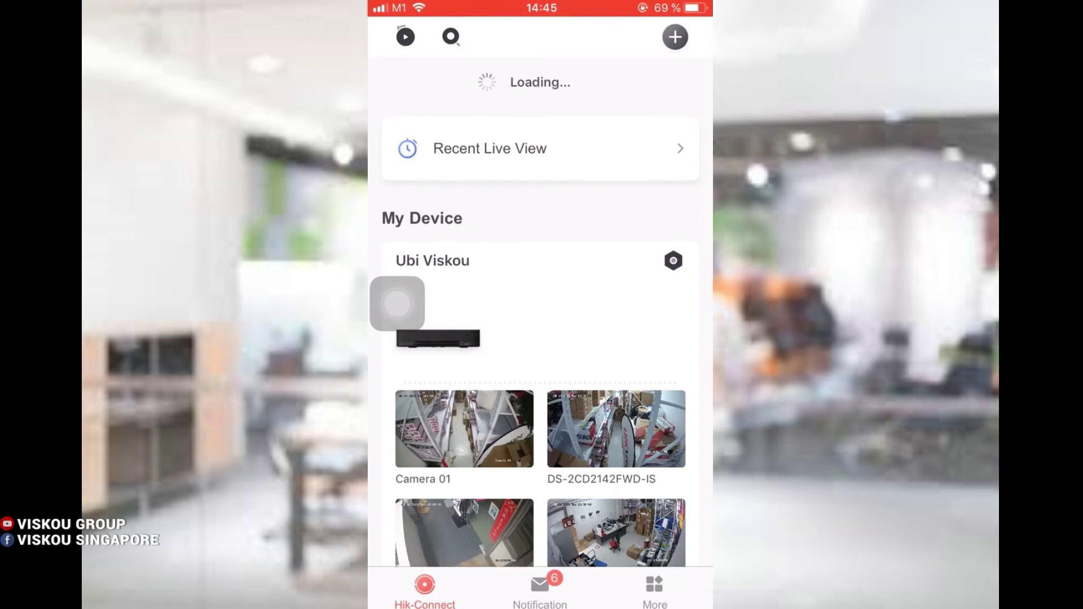
- Scroll down the Hik-Connect My Device list to the NVR's cameras
scroll(541, 338, "down", 3)
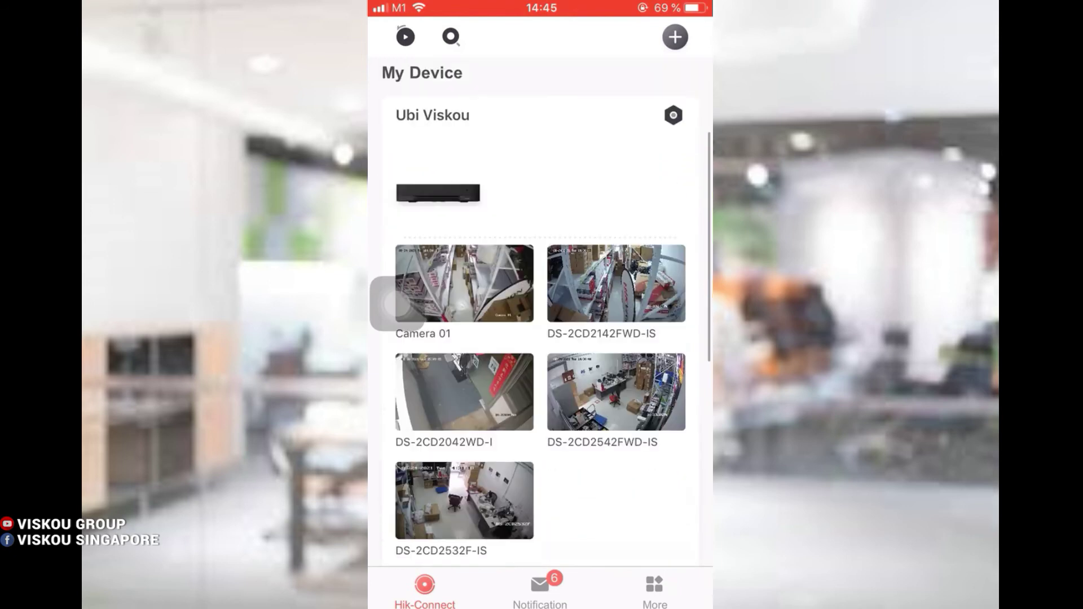
scroll(540, 310, "down", 10)
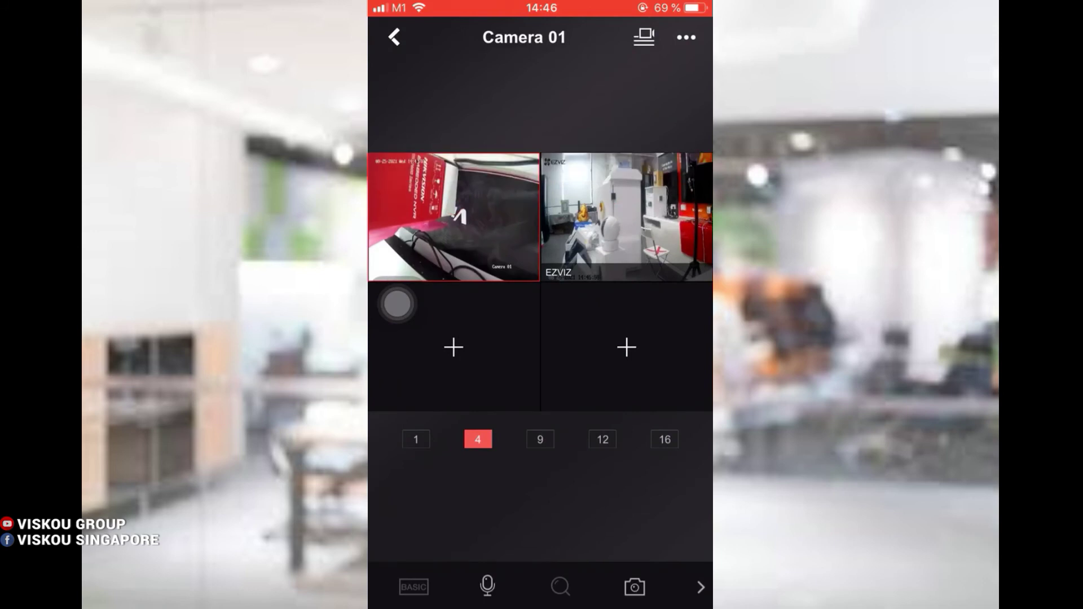
- Show the EZVIZ camera alone and bring up its pan and tilt controls
double_click(626, 217)
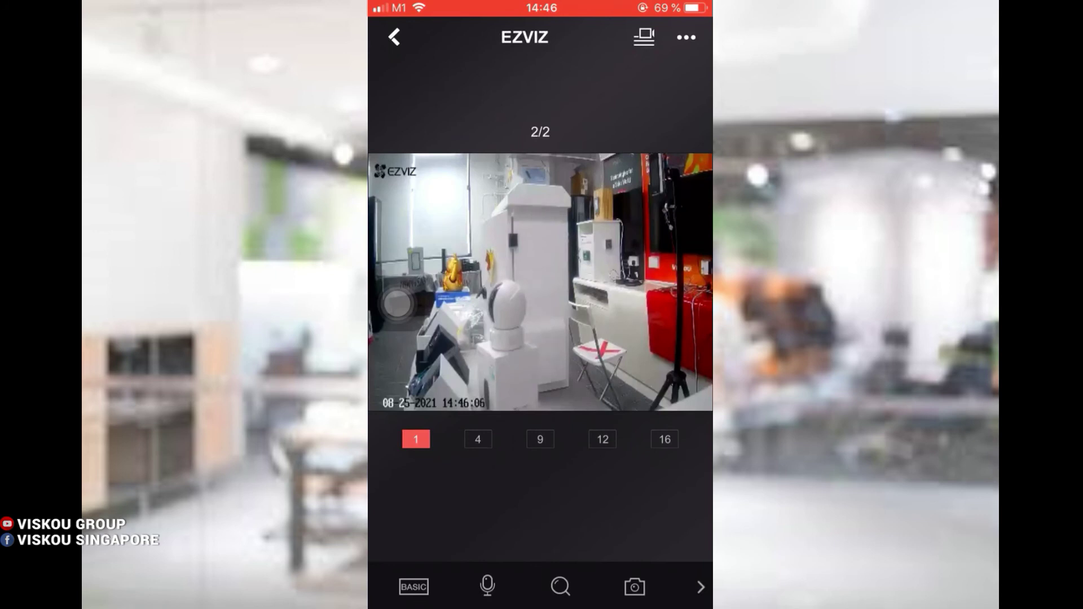
scroll(540, 587, "right", 5)
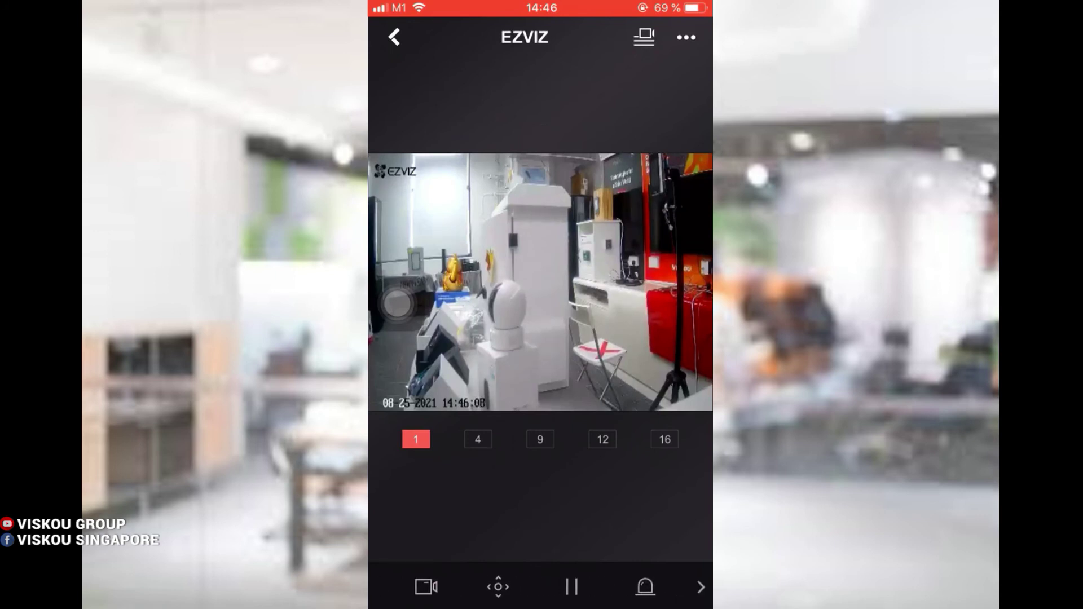
left_click(499, 587)
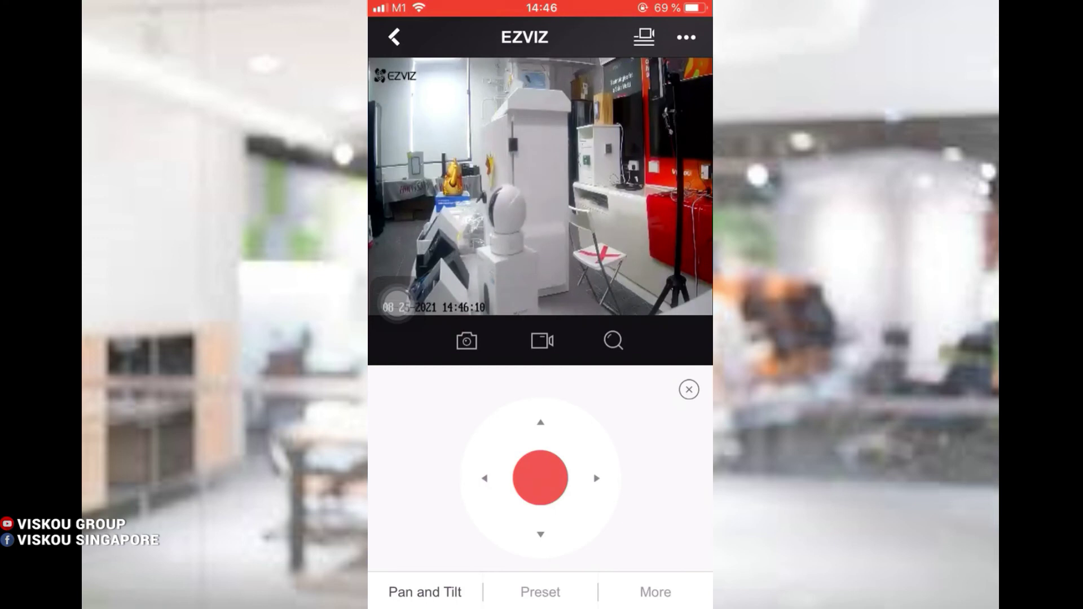
- Steer the EZVIZ camera left, right and down with the Pan and Tilt joystick
left_click_drag(541, 478, 487, 485)
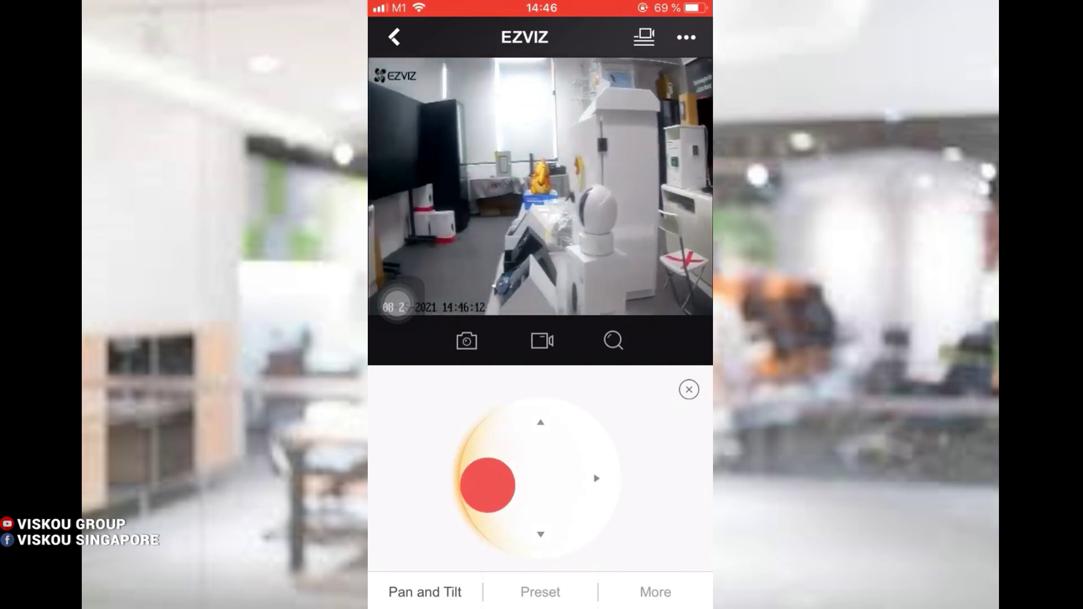
left_click_drag(487, 485, 546, 424)
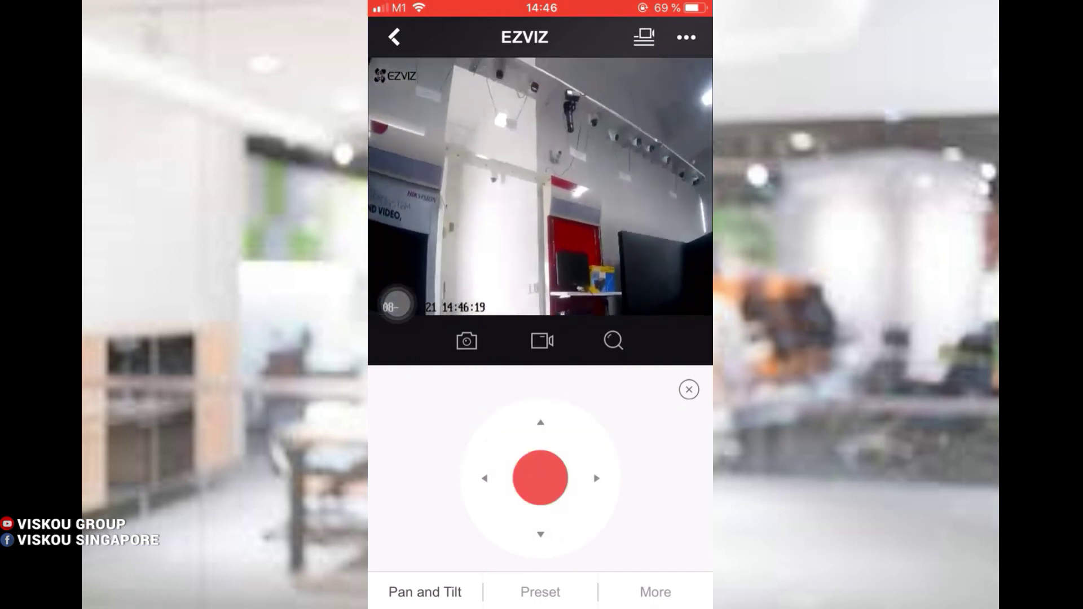
left_click_drag(541, 477, 534, 530)
left_click_drag(540, 478, 593, 469)
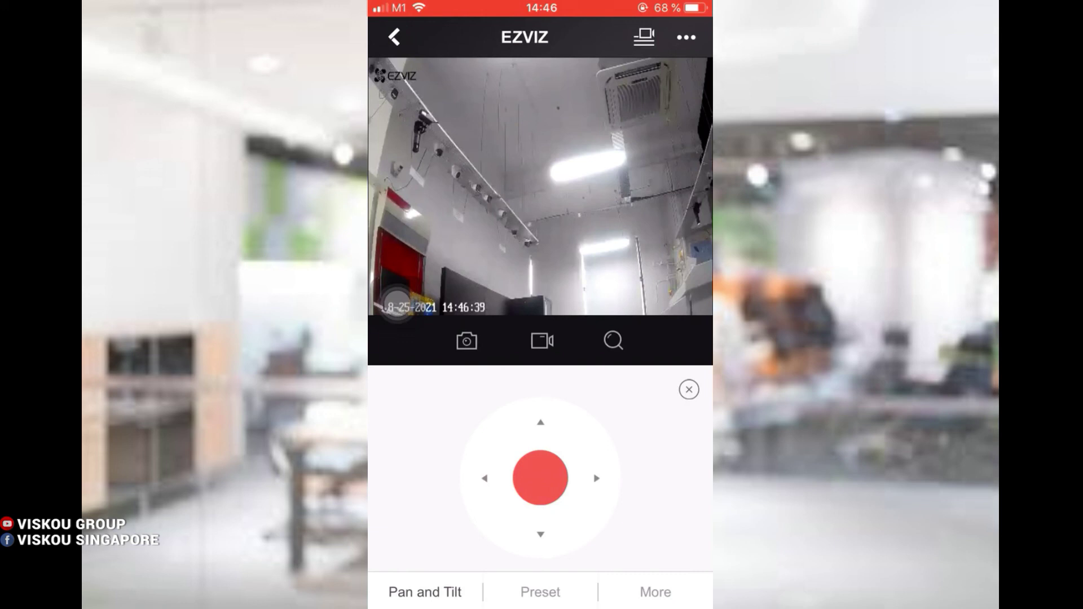
left_click_drag(540, 478, 539, 520)
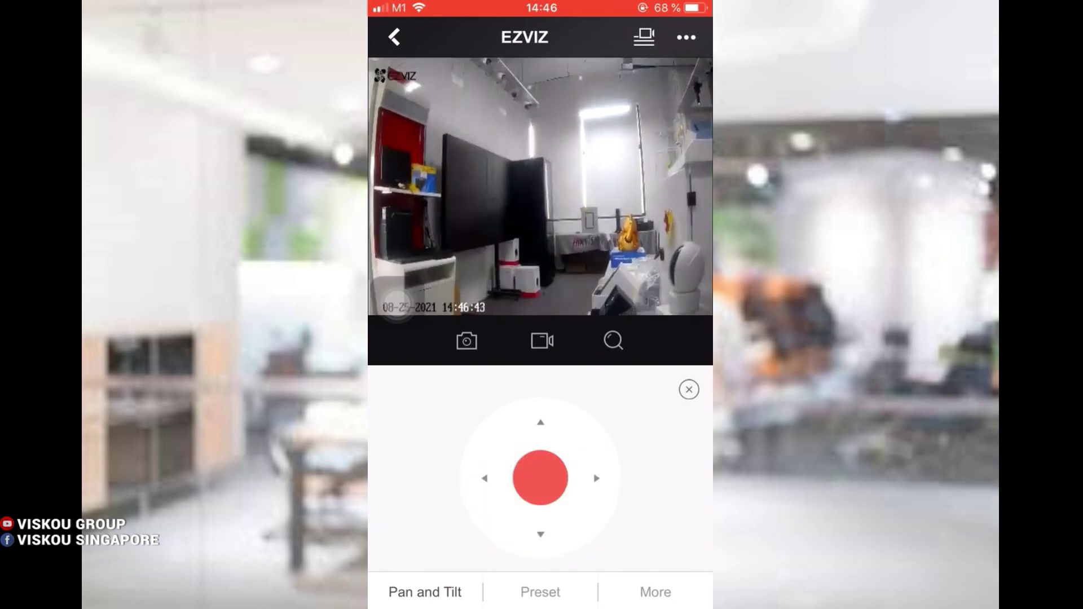